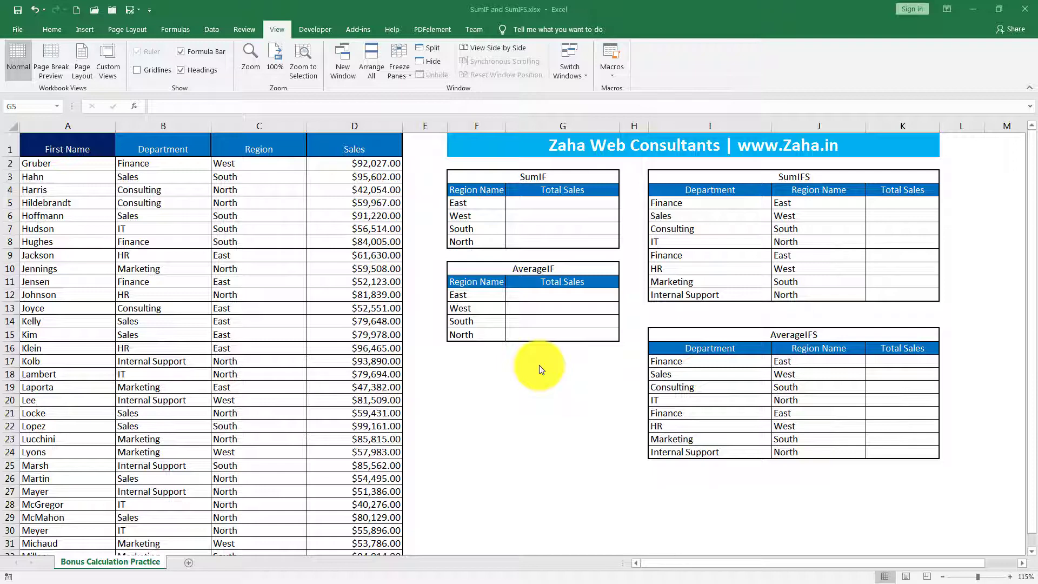
Start a SUMIF formula in the East Total Sales cell G5 using the =sum autocomplete.
{"action": "left_click", "coordinate": [561, 202]}
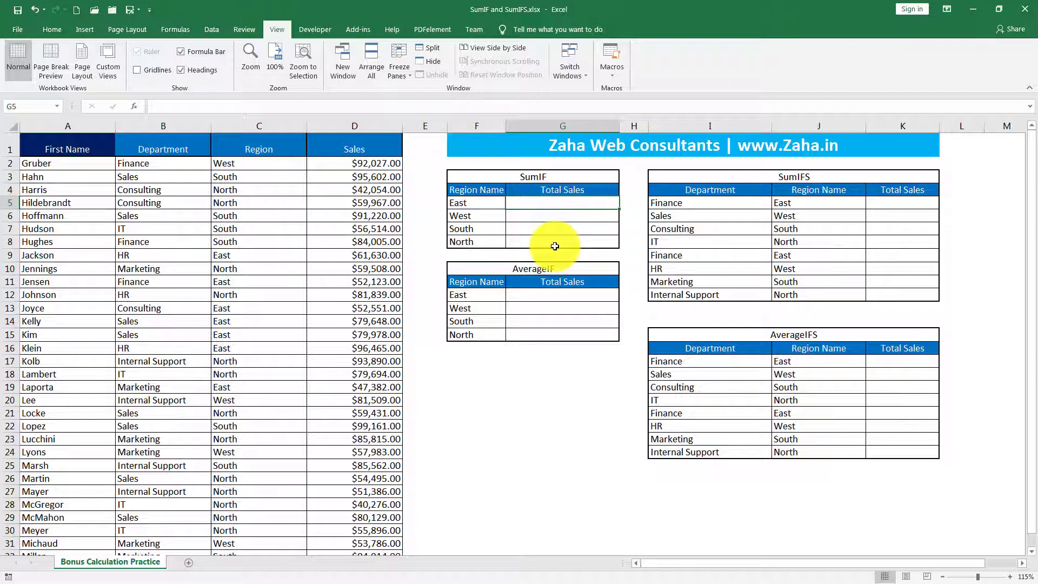
{"action": "type", "text": "="}
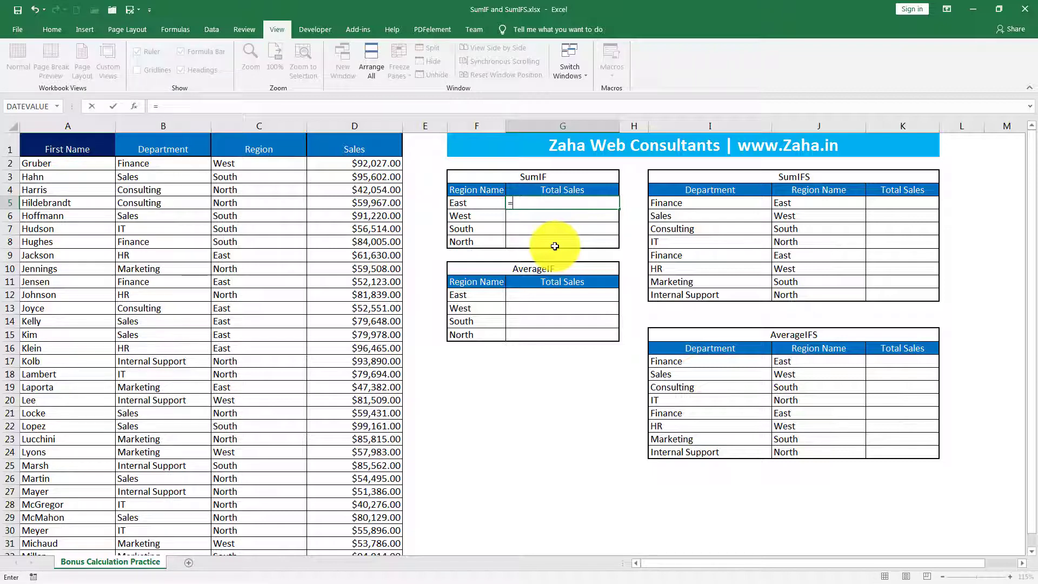
{"action": "type", "text": "sum"}
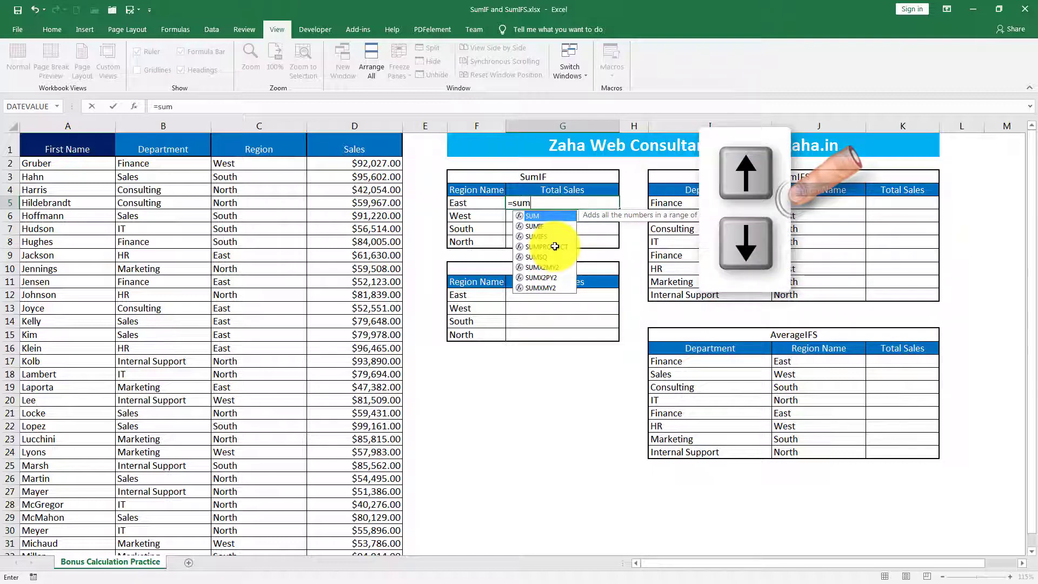
{"action": "key", "text": "Down"}
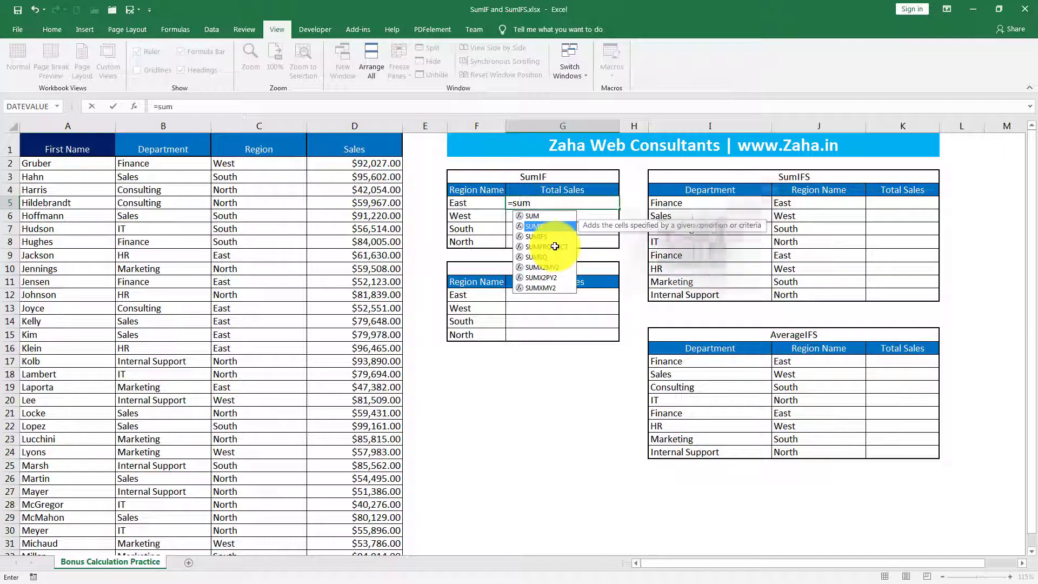
{"action": "key", "text": "Tab"}
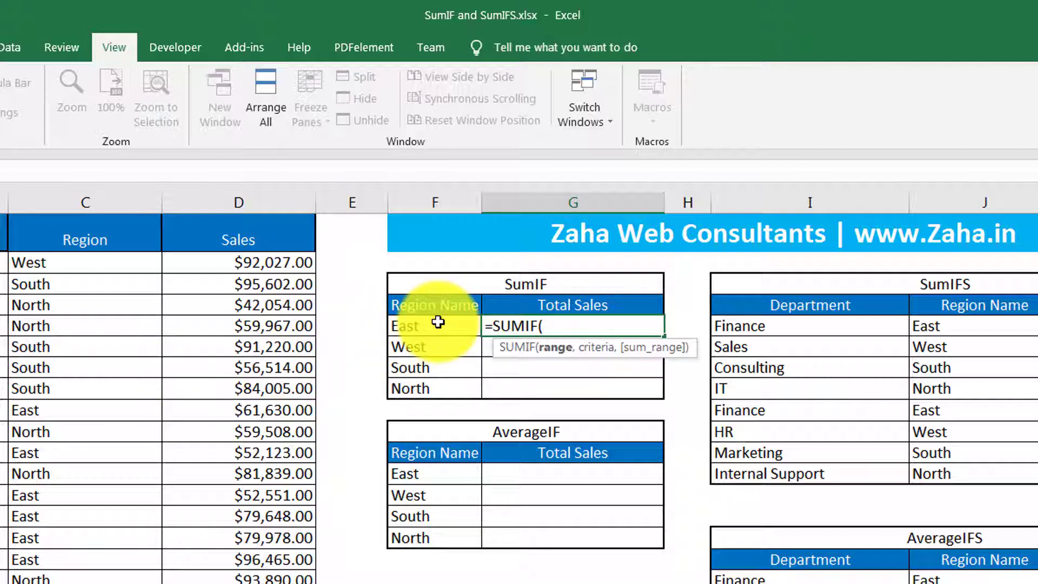
Enter the SUMIF arguments as =SUMIF(C:C, F5, D:D) for the East total.
{"action": "left_click", "coordinate": [72, 200]}
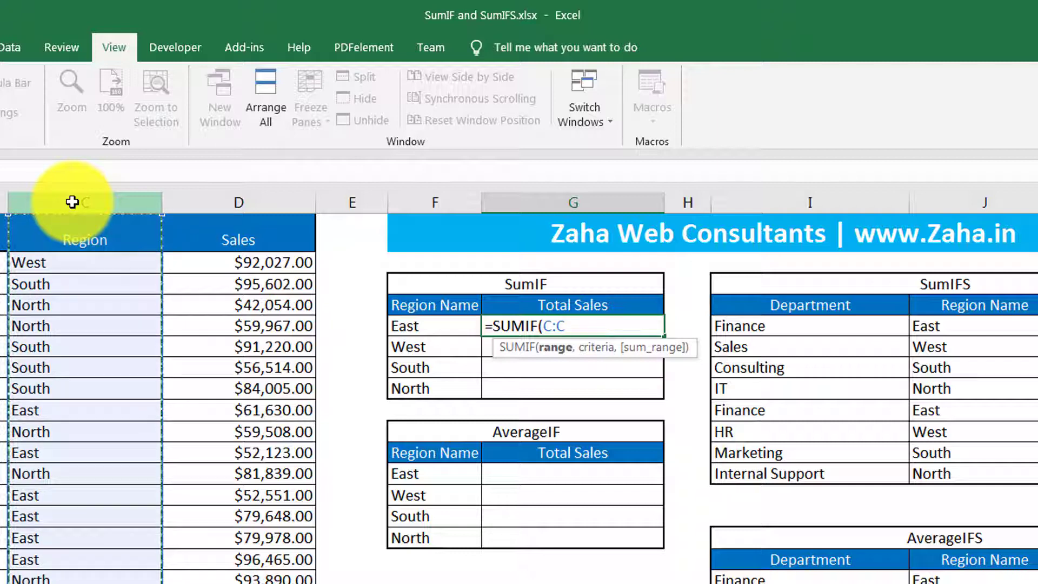
{"action": "type", "text": ","}
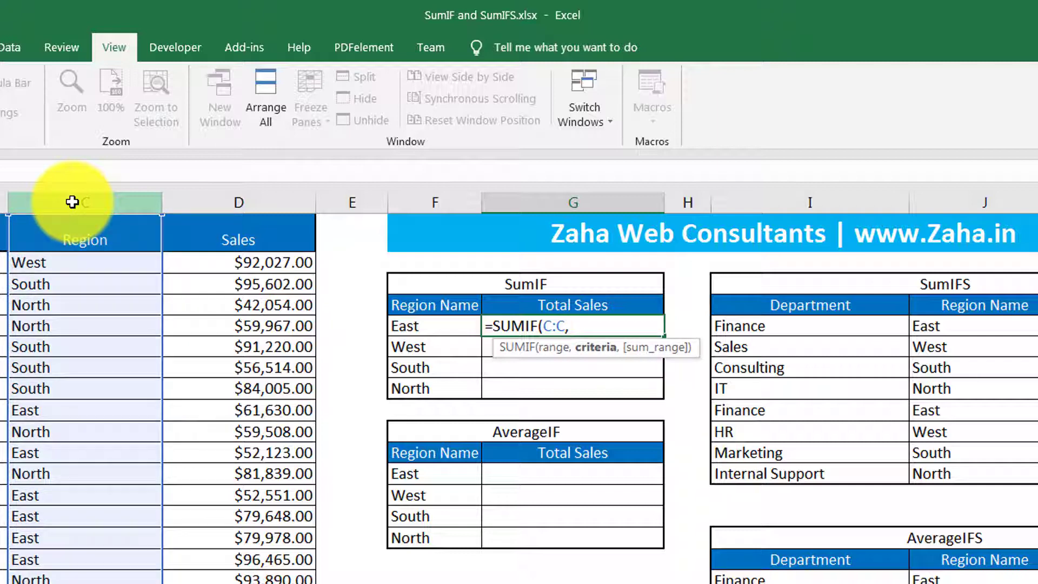
{"action": "left_click", "coordinate": [403, 327]}
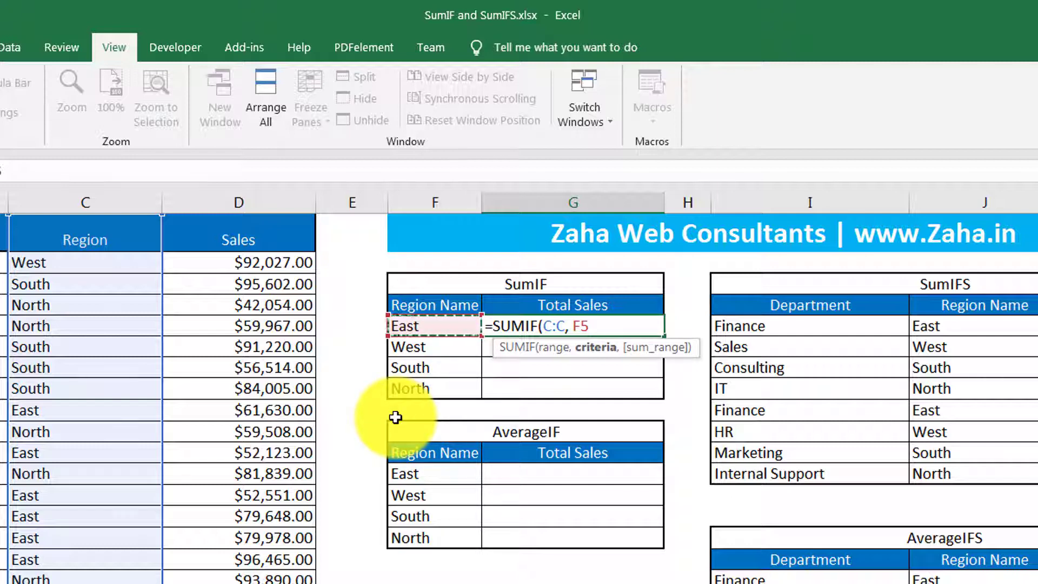
{"action": "type", "text": ","}
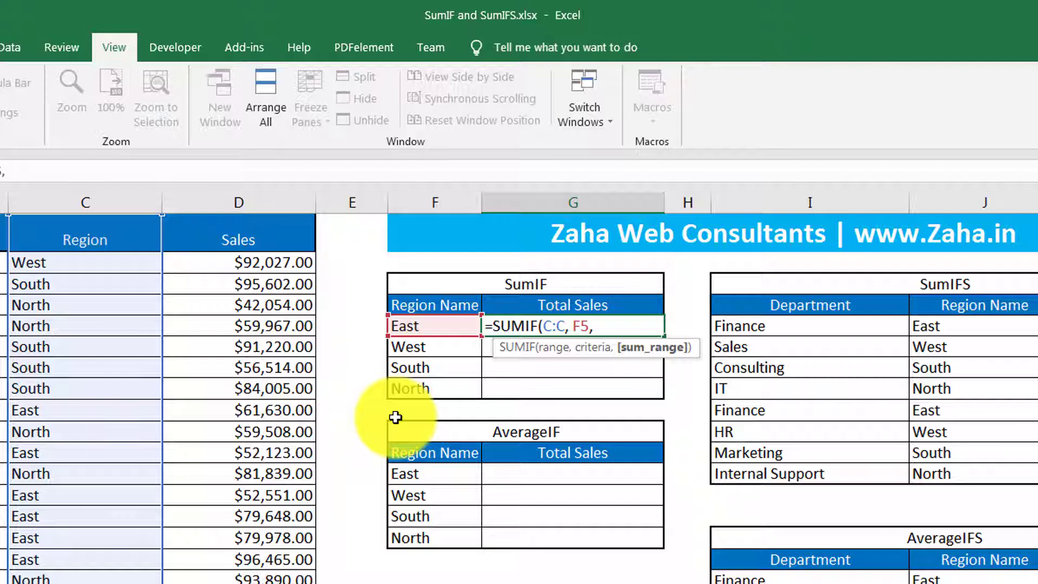
{"action": "left_click", "coordinate": [224, 207]}
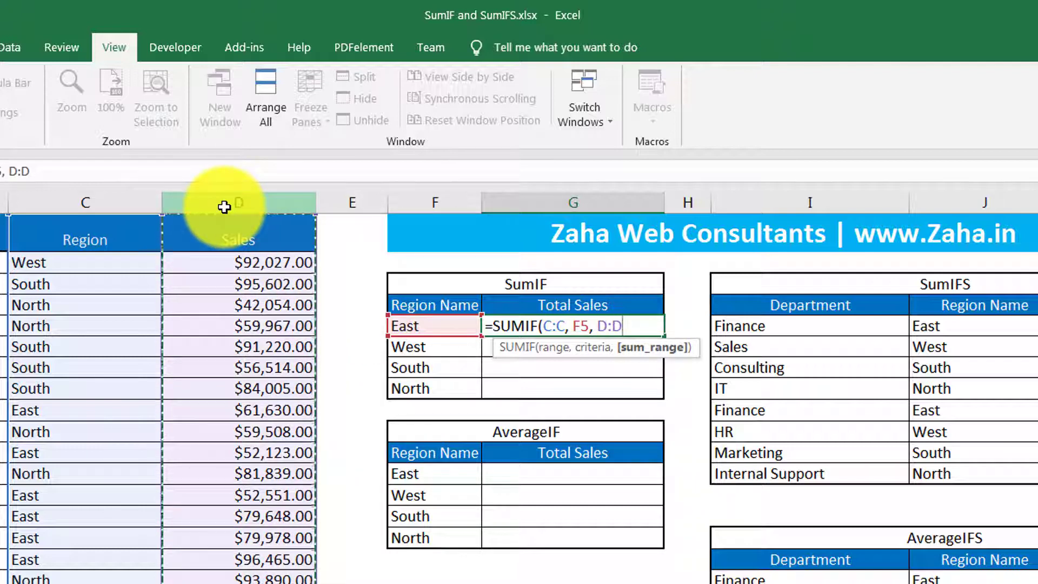
{"action": "type", "text": ")"}
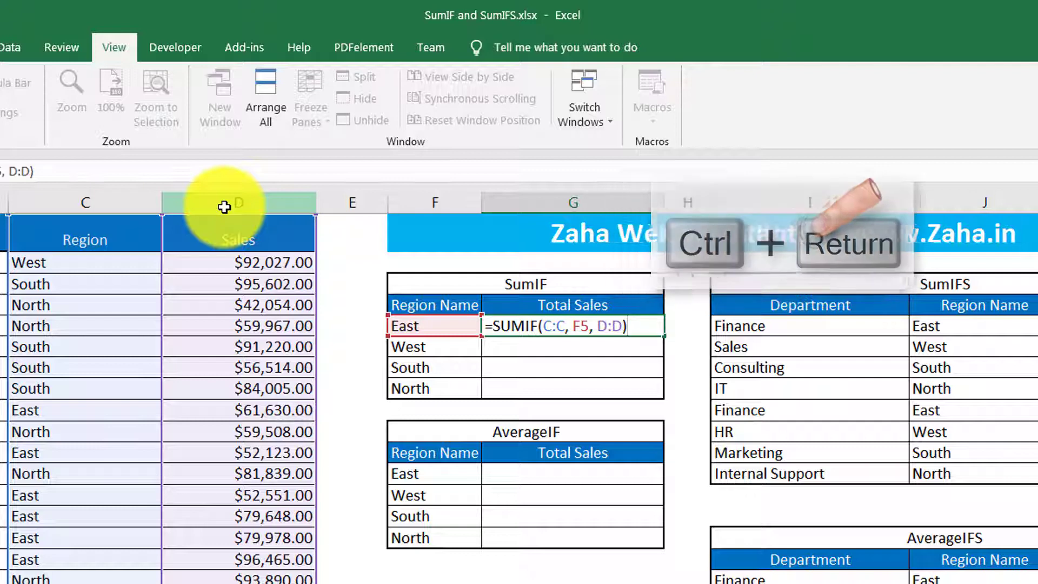
Commit the East formula and fill it down to G8 for West, South and North.
{"action": "key", "text": "ctrl+Return"}
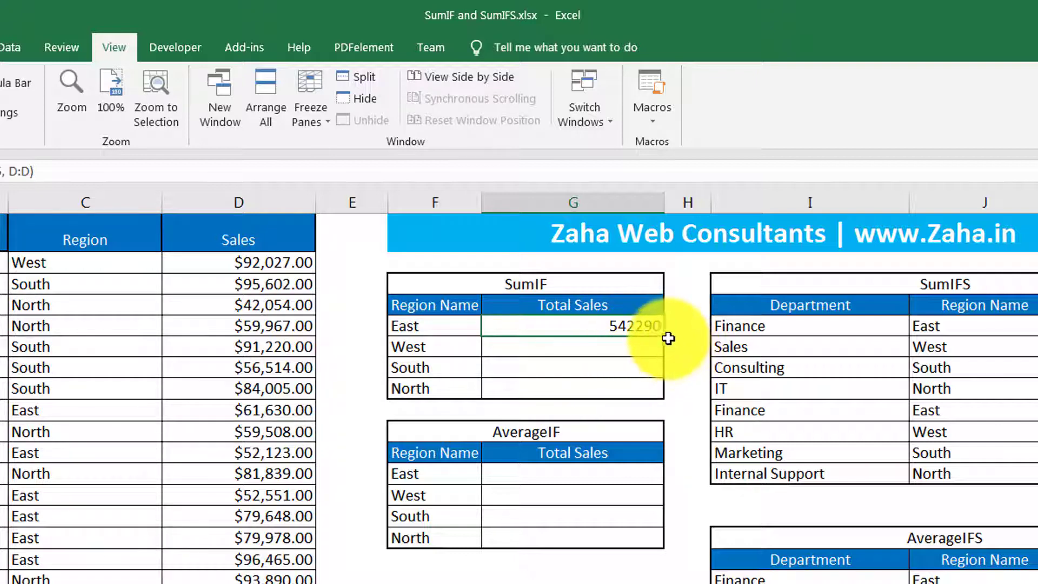
{"action": "left_click_drag", "start_coordinate": [664, 336], "coordinate": [660, 397]}
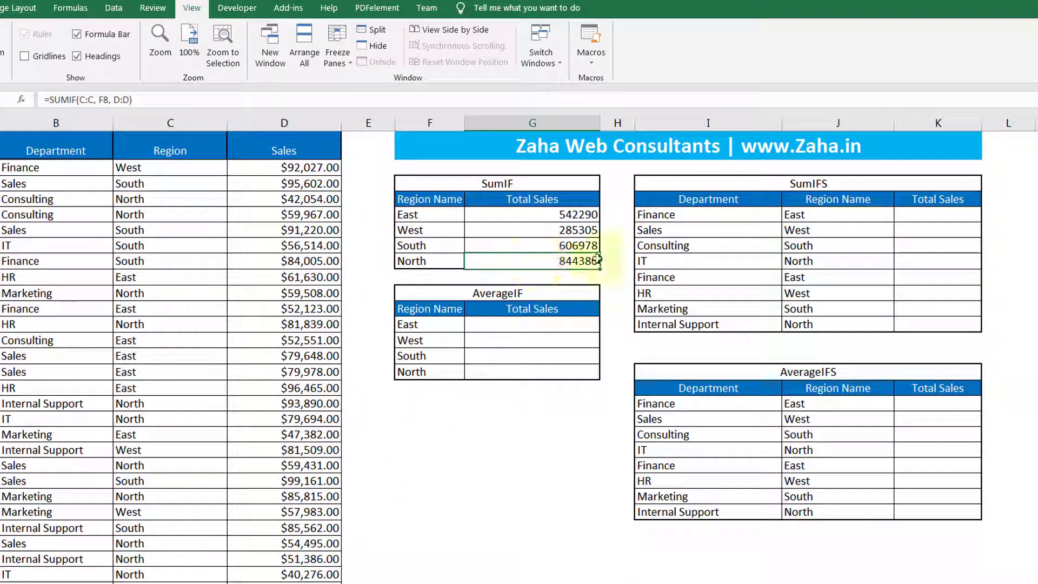
{"action": "left_click", "coordinate": [930, 218]}
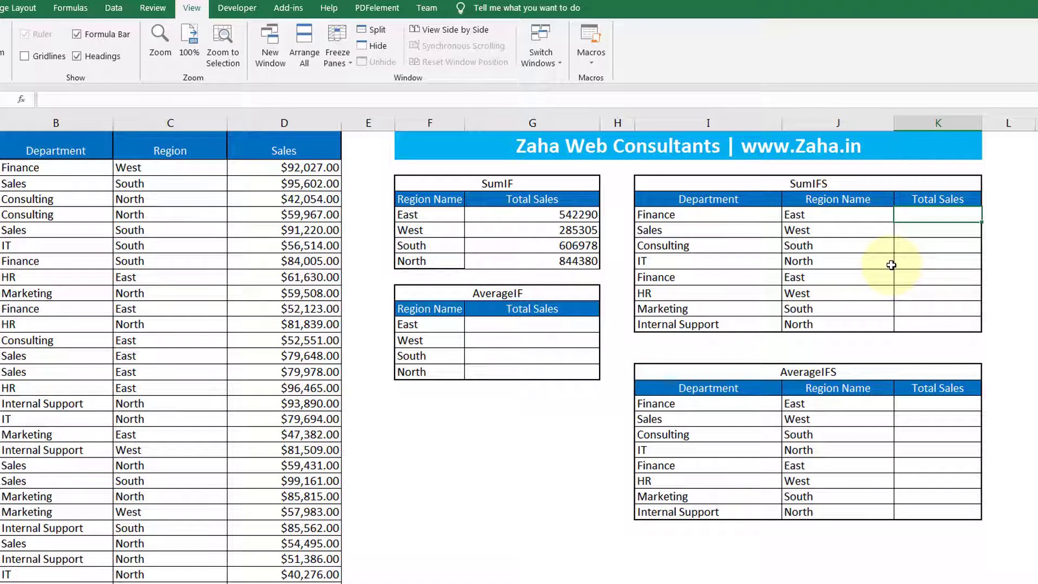
Start a SUMIFS formula in K5 with Sales column D:D as the sum range.
{"action": "type", "text": "="}
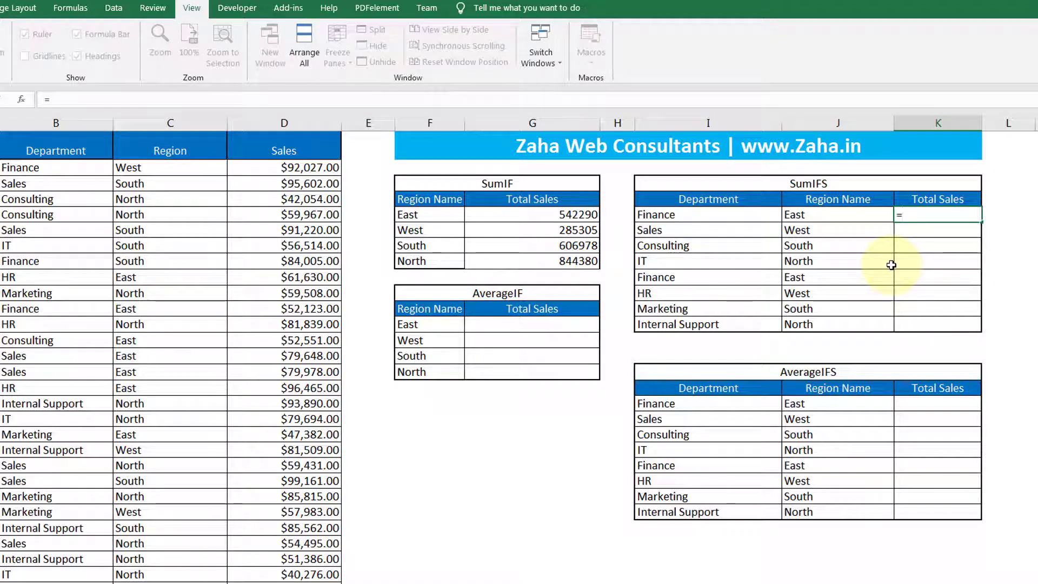
{"action": "type", "text": "sum"}
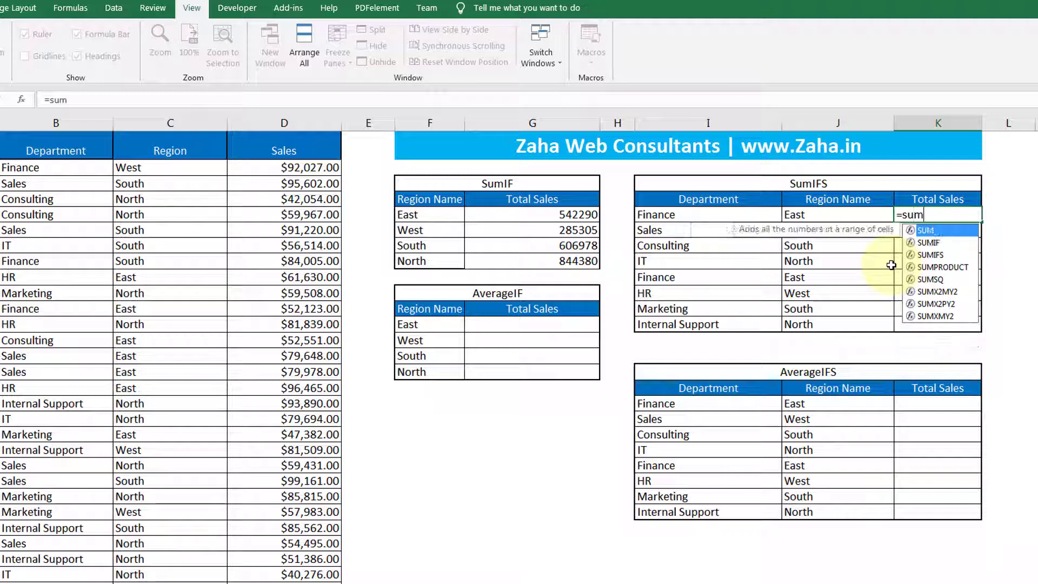
{"action": "key", "text": "Down"}
{"action": "key", "text": "Down"}
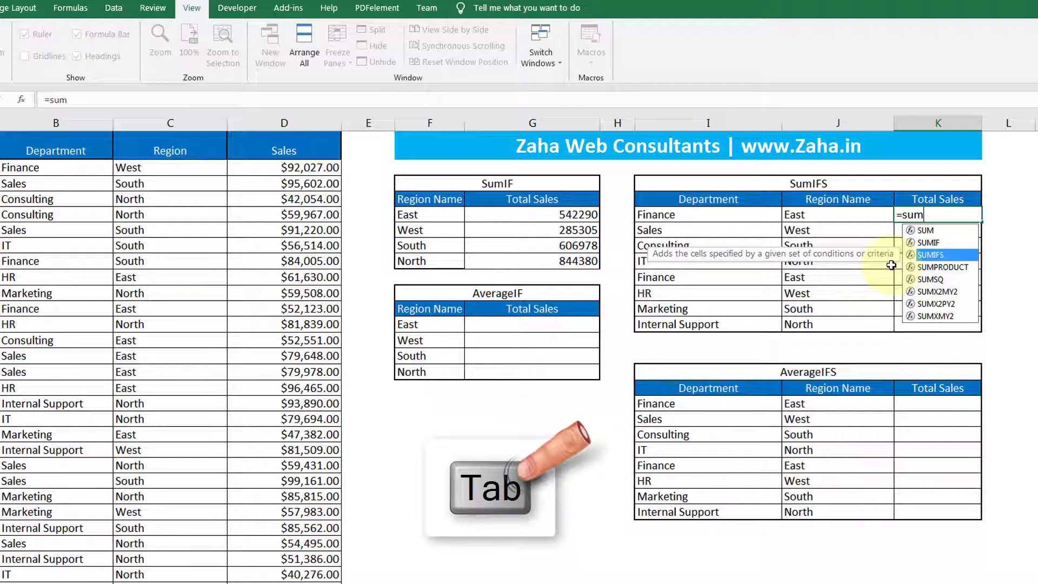
{"action": "key", "text": "Tab"}
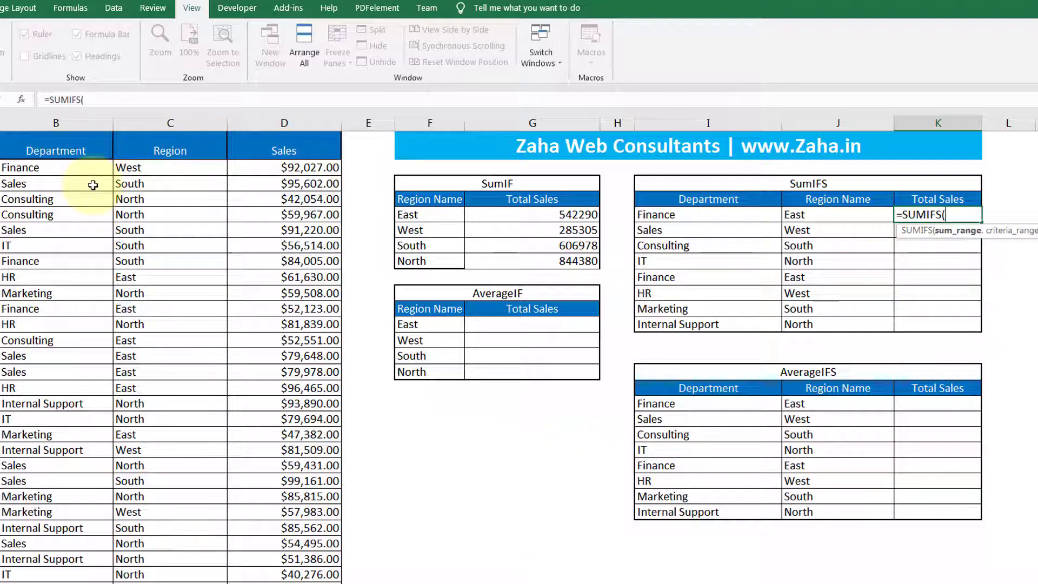
{"action": "left_click", "coordinate": [283, 123]}
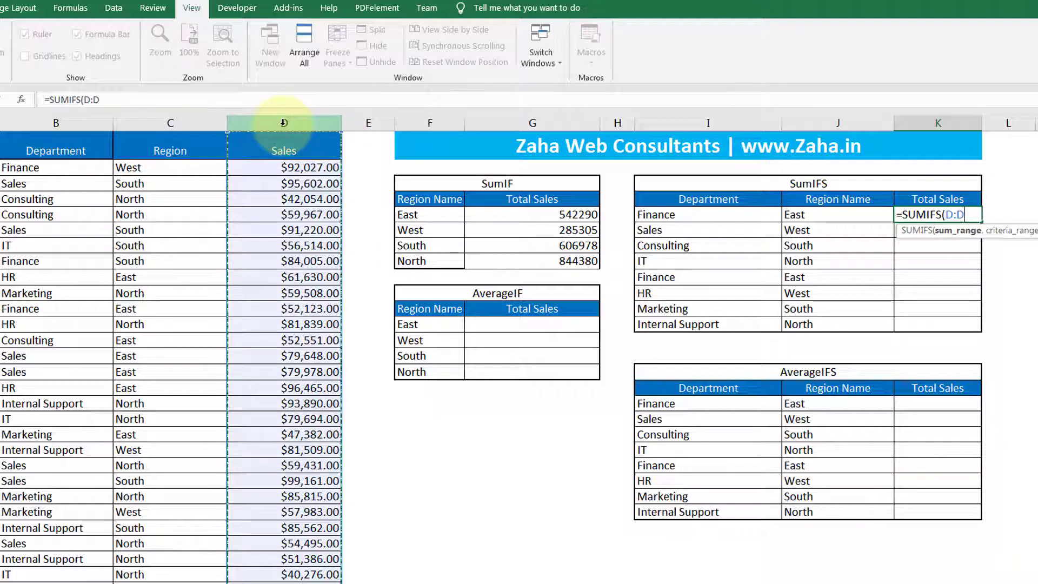
{"action": "type", "text": ","}
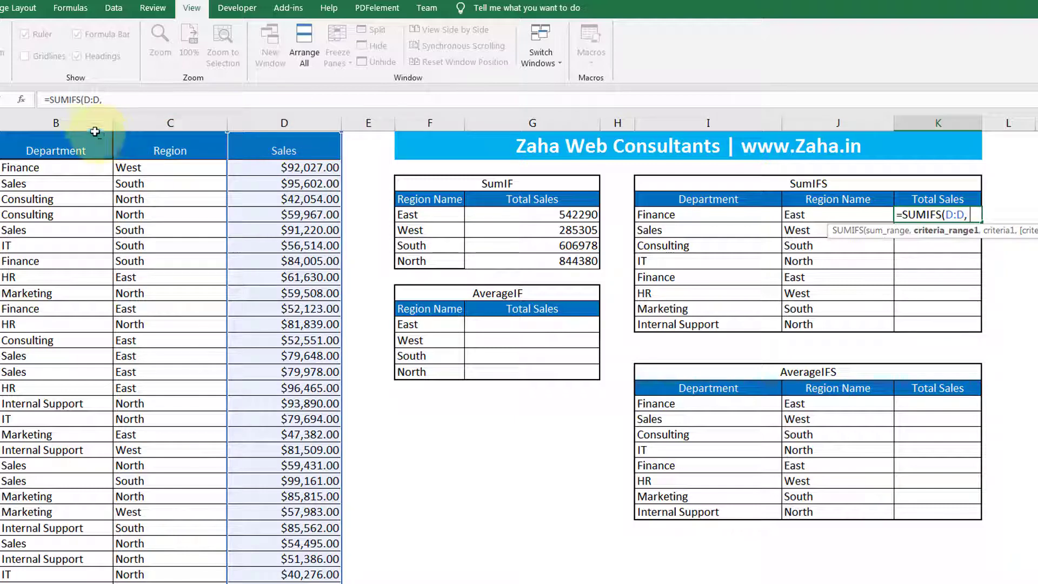
Add criteria pairs C:C matching J5 (East) and B:B matching I5 (Finance).
{"action": "left_click", "coordinate": [145, 123]}
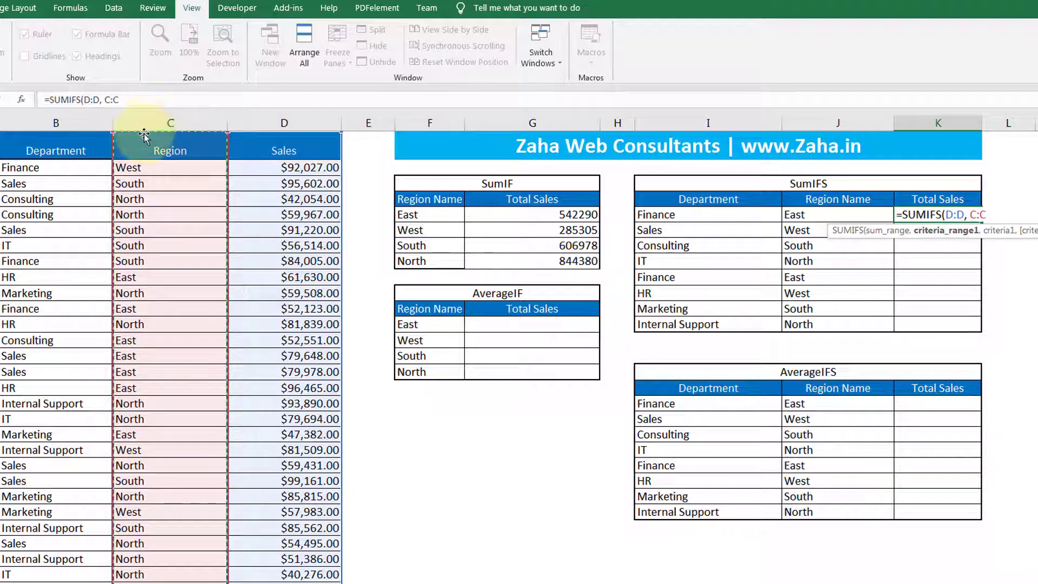
{"action": "type", "text": ","}
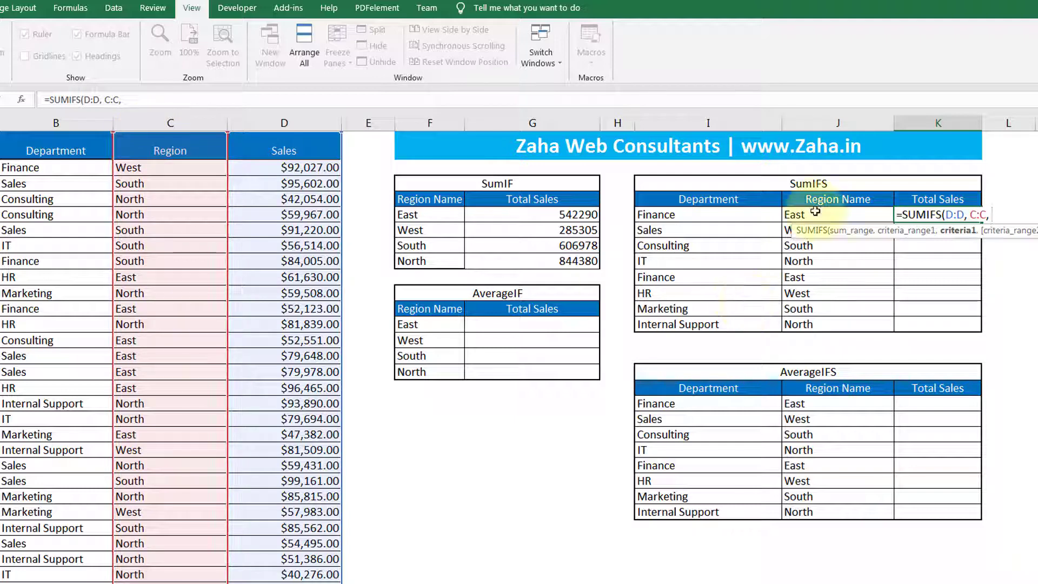
{"action": "left_click", "coordinate": [814, 212]}
{"action": "type", "text": ","}
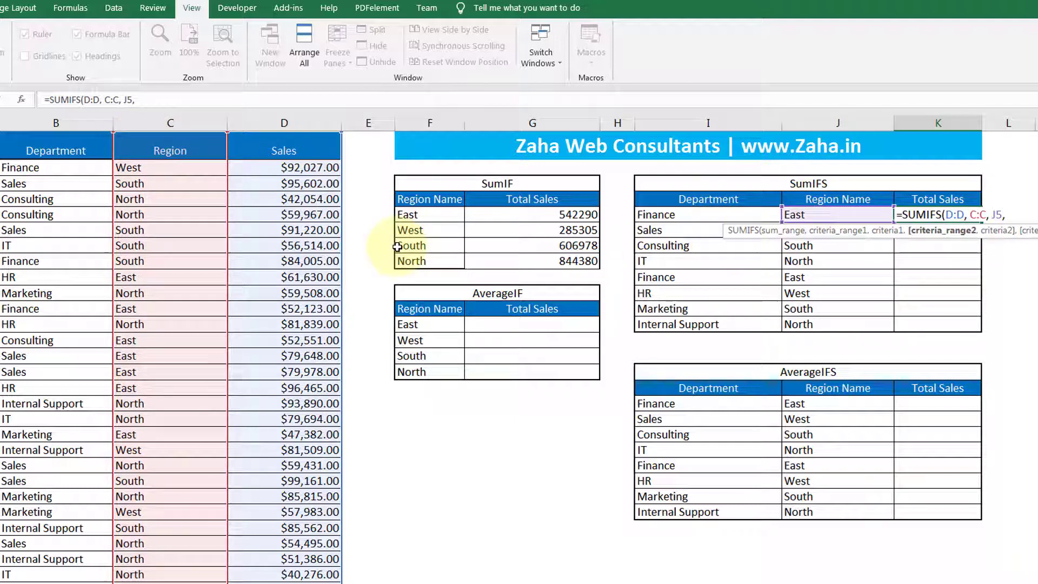
{"action": "left_click", "coordinate": [80, 124]}
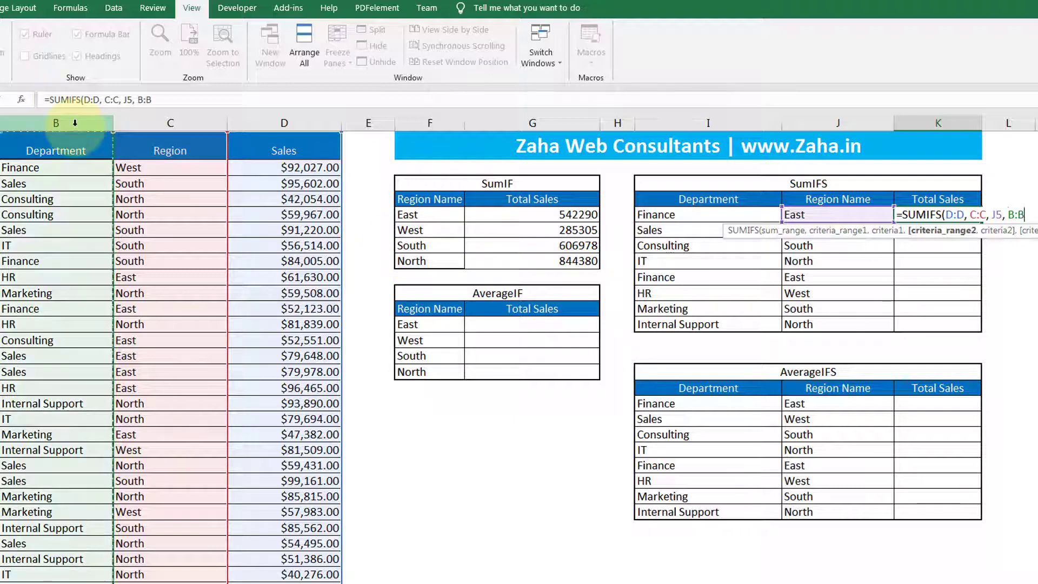
{"action": "type", "text": ","}
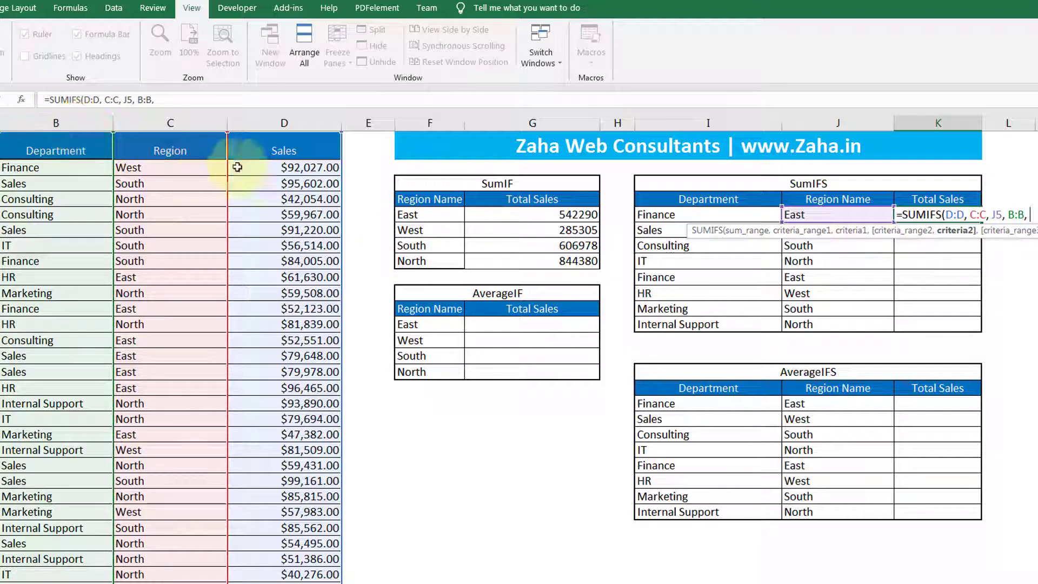
{"action": "left_click", "coordinate": [724, 214]}
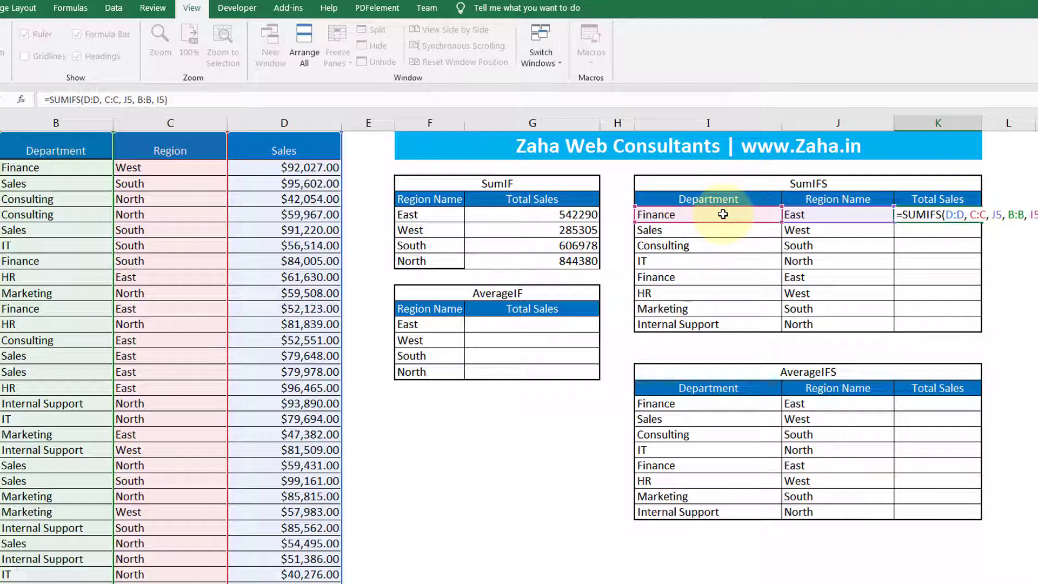
Confirm the Finance–East SUMIFS total and copy it down through K12.
{"action": "key", "text": "Return"}
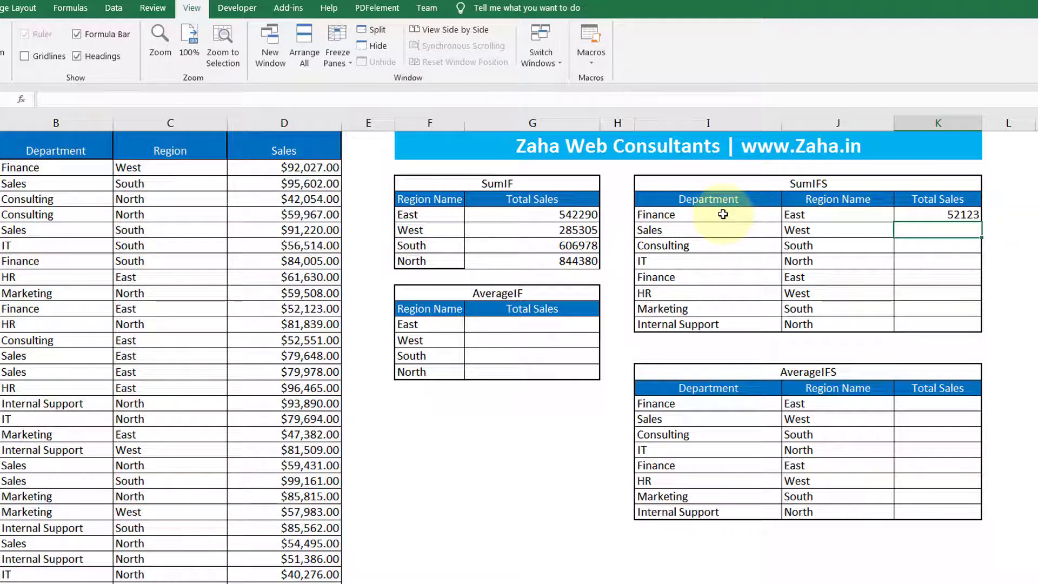
{"action": "left_click", "coordinate": [733, 217]}
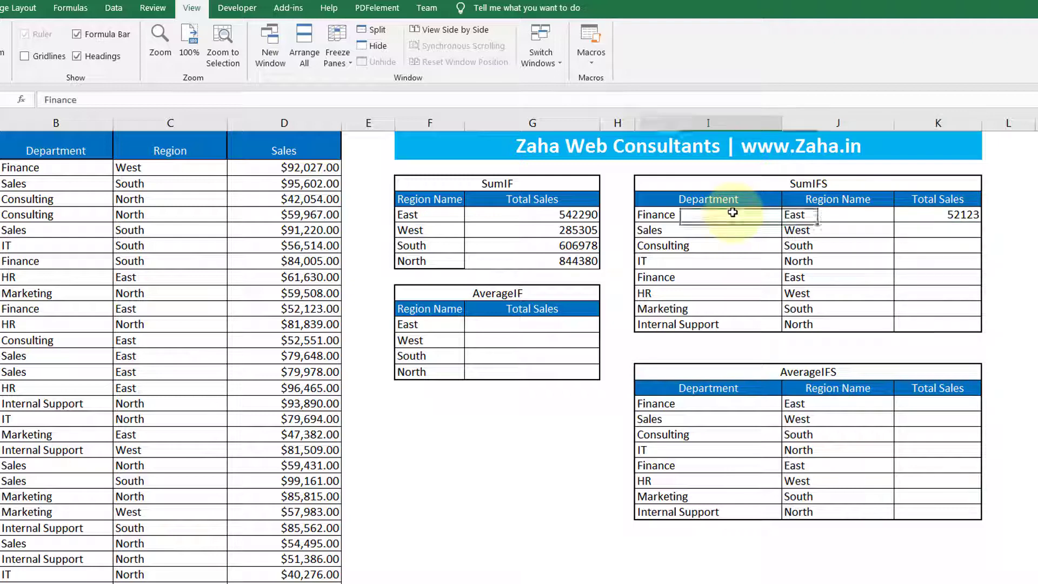
{"action": "left_click", "coordinate": [814, 214]}
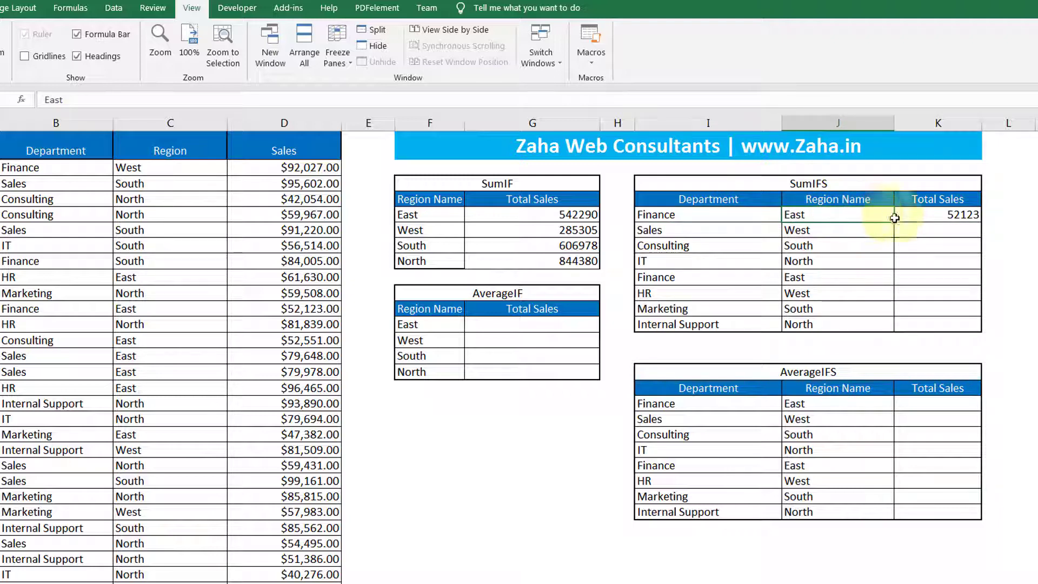
{"action": "left_click", "coordinate": [957, 215]}
{"action": "left_click", "coordinate": [984, 224]}
{"action": "left_click", "coordinate": [975, 216]}
{"action": "left_click_drag", "start_coordinate": [981, 222], "coordinate": [980, 330]}
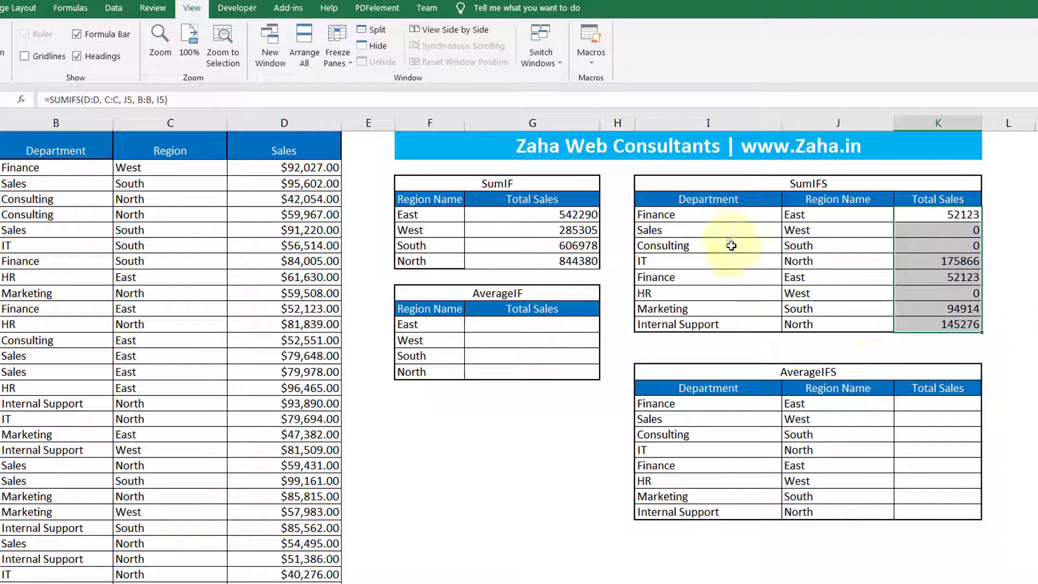
Check the Sales–West, Consulting–South and IT–North rows against their copied totals.
{"action": "left_click", "coordinate": [714, 229]}
{"action": "left_click", "coordinate": [849, 230]}
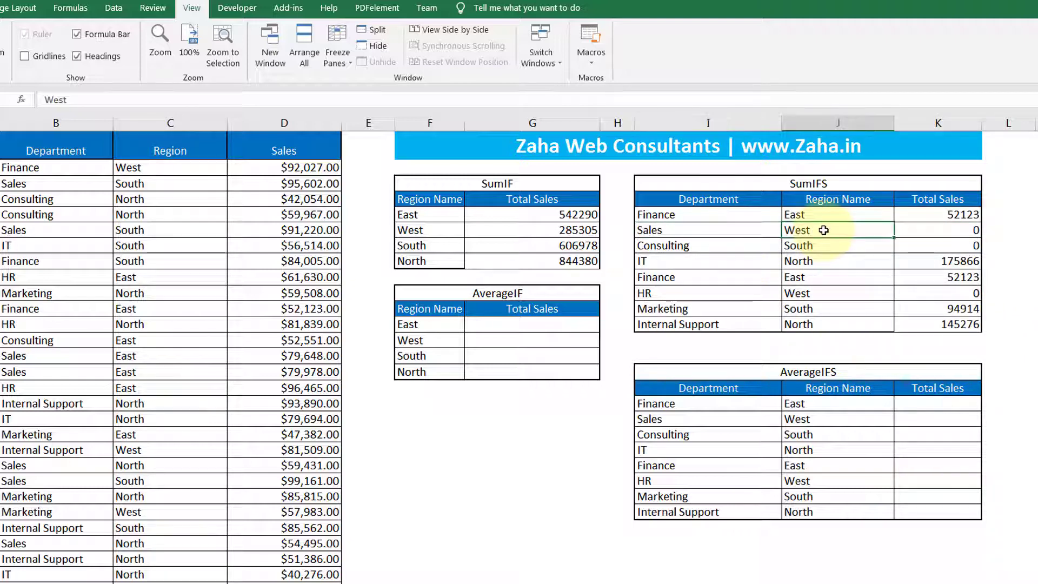
{"action": "left_click", "coordinate": [651, 230]}
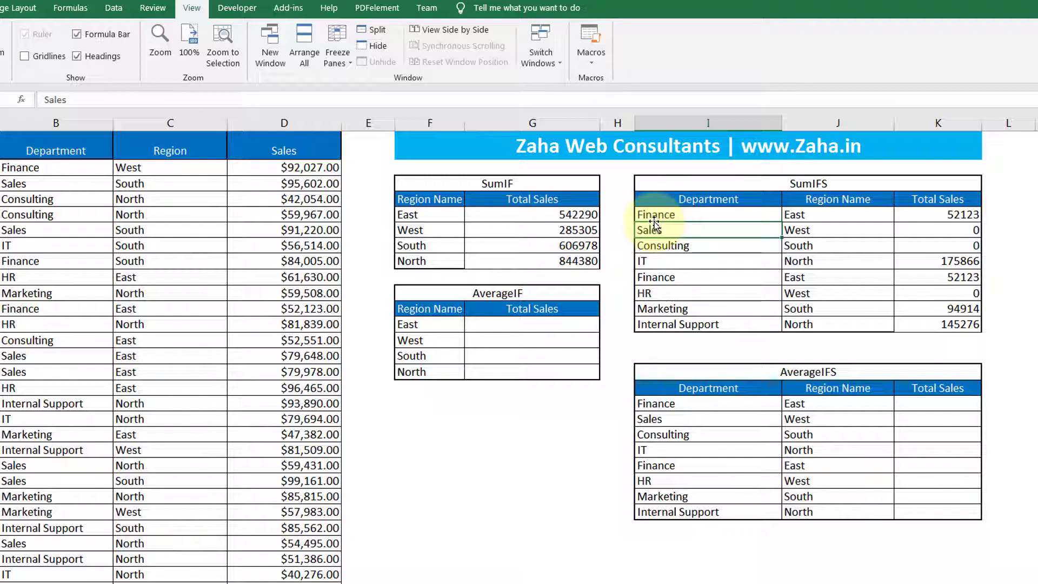
{"action": "left_click_drag", "start_coordinate": [654, 227], "coordinate": [943, 220]}
{"action": "left_click_drag", "start_coordinate": [665, 245], "coordinate": [903, 239]}
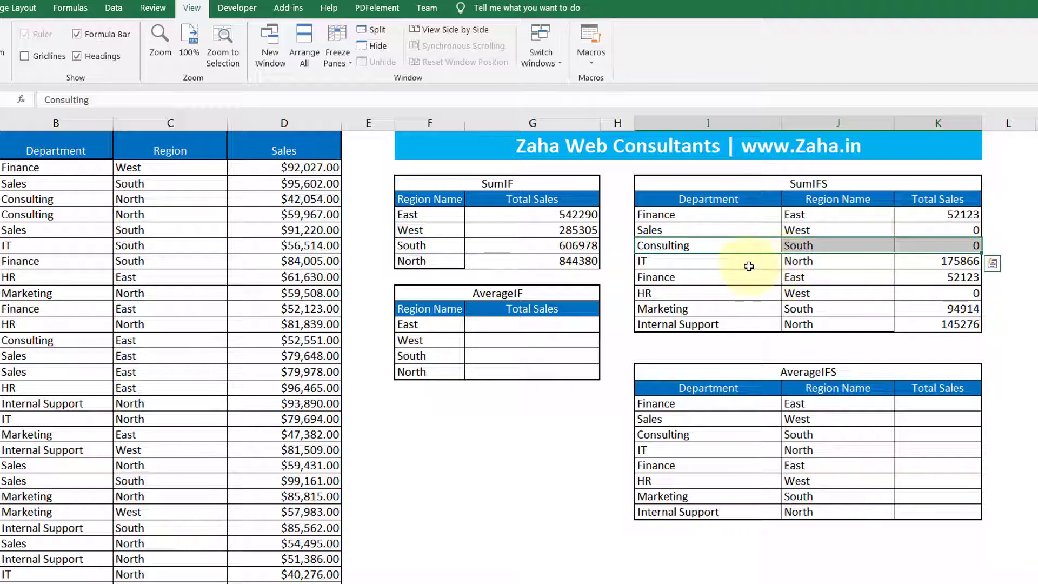
{"action": "left_click", "coordinate": [843, 261]}
{"action": "left_click", "coordinate": [966, 260]}
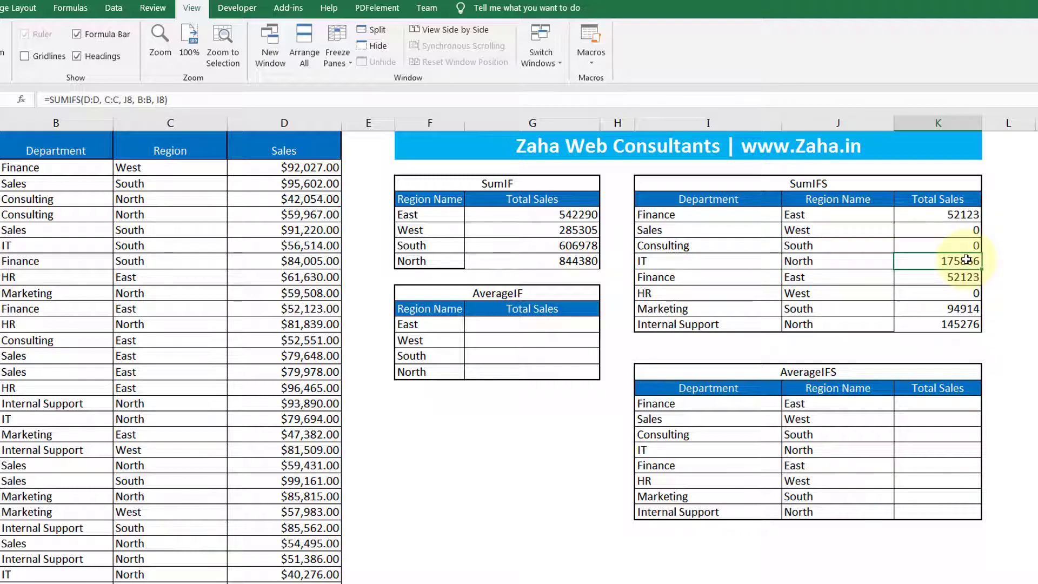
{"action": "left_click", "coordinate": [862, 294]}
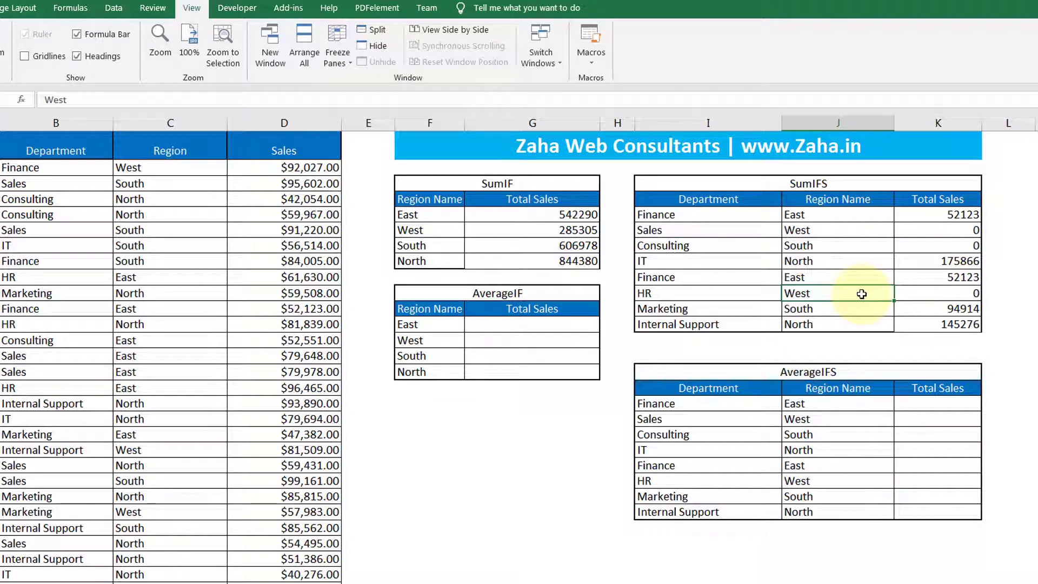